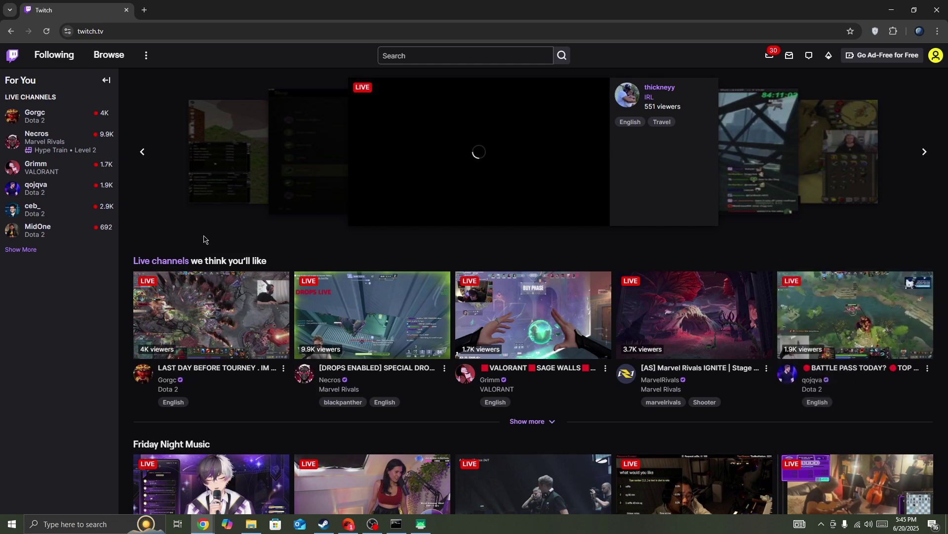
Open Twitch's Browse directory listing categories like Just Chatting and Grand Theft Auto V.
left_click(111, 57)
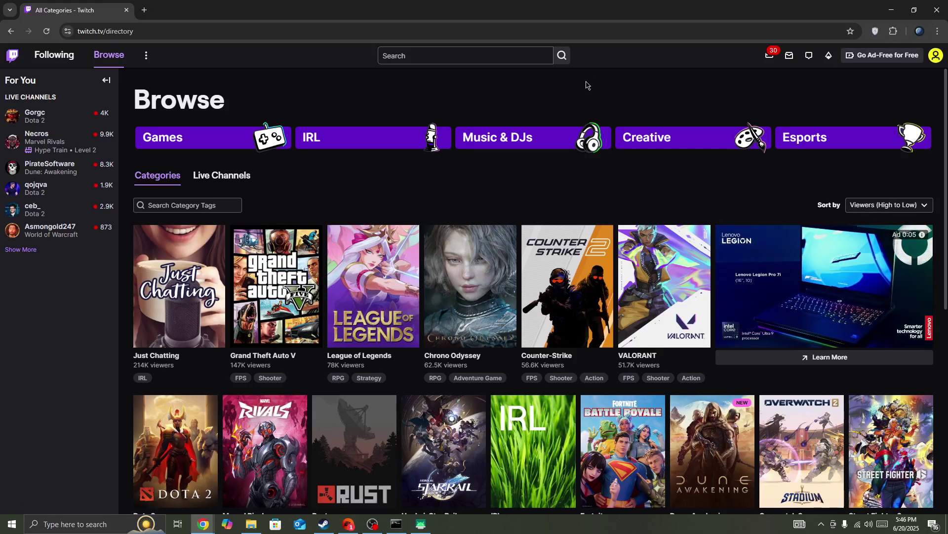
left_click(938, 31)
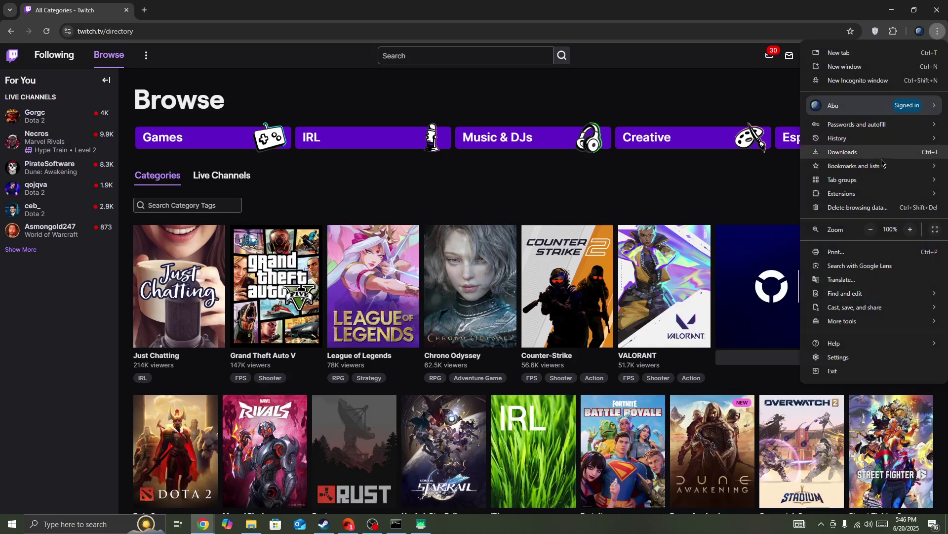
left_click(832, 358)
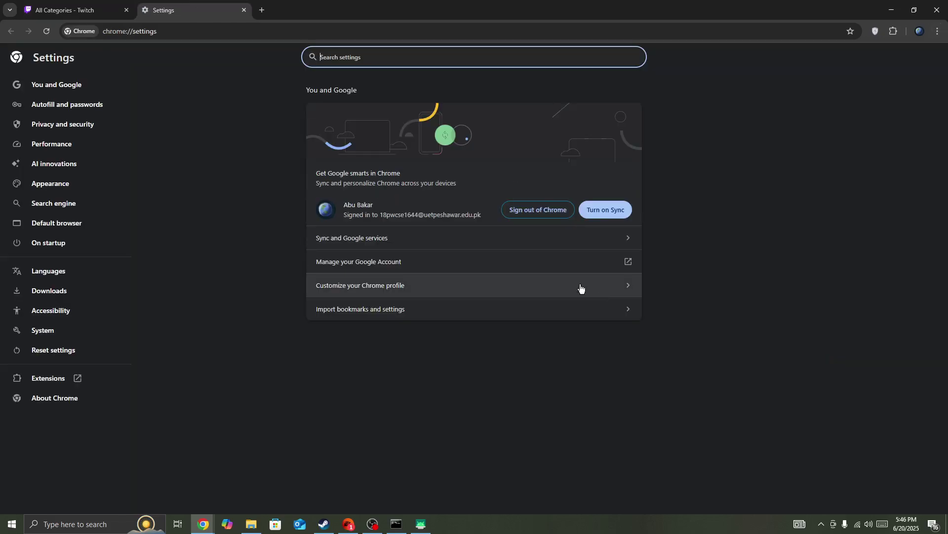
left_click(75, 125)
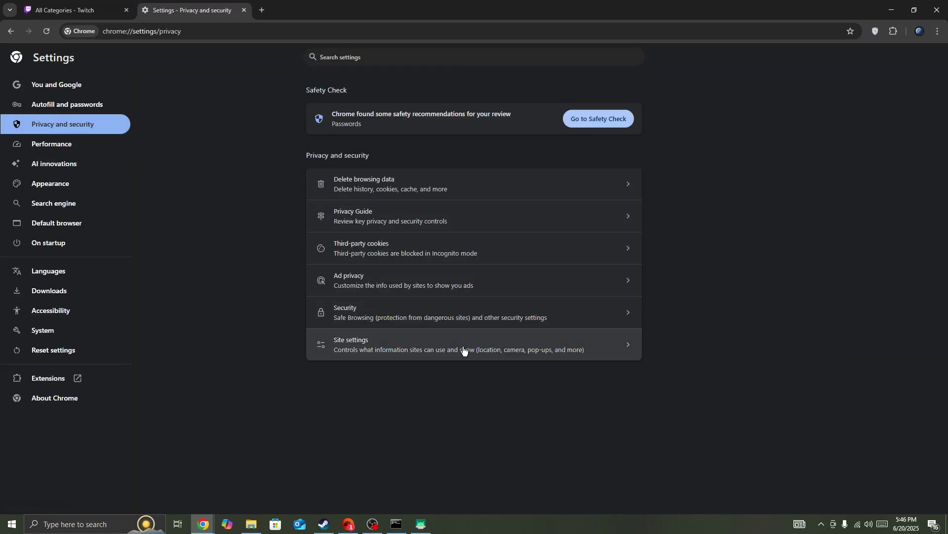
left_click(244, 11)
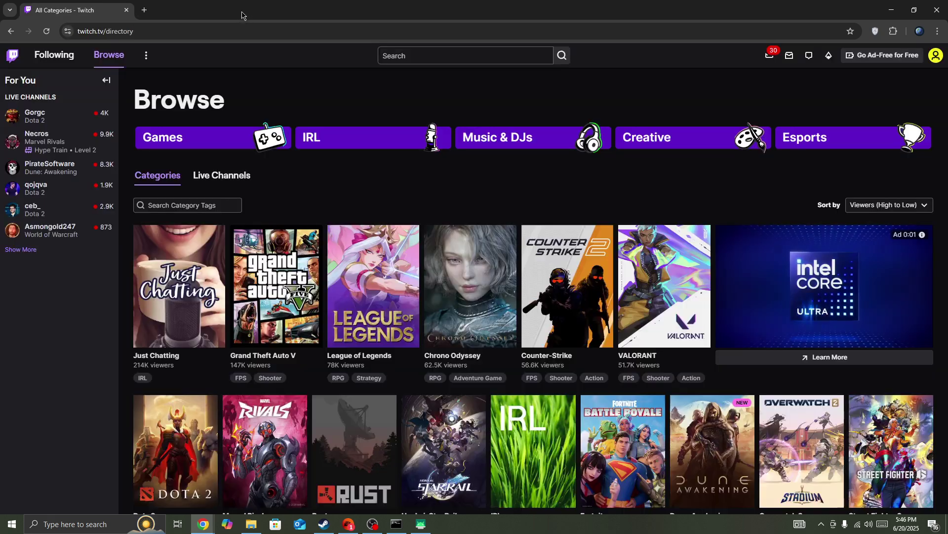